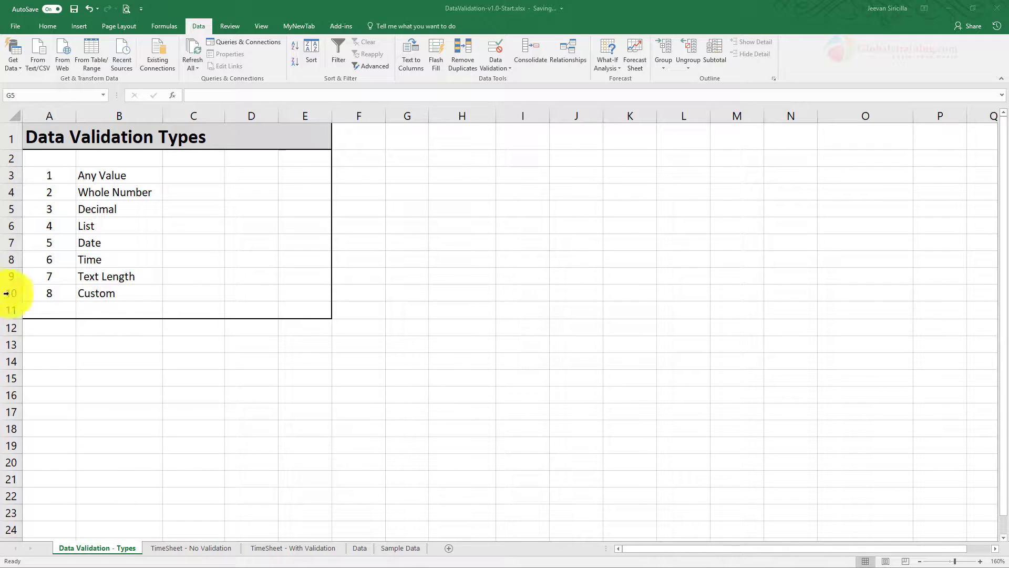
# - Enter the label DOB in cell G3 of the Data Validation - Types sheet
pyautogui.click(434, 178)
pyautogui.click(408, 174)
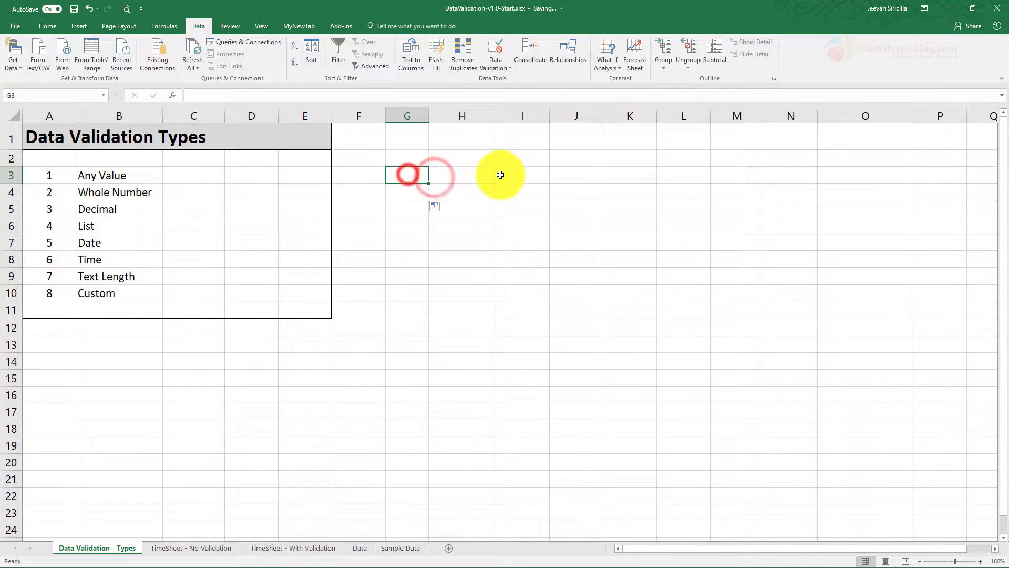
pyautogui.write('DOB')
pyautogui.press('Tab')
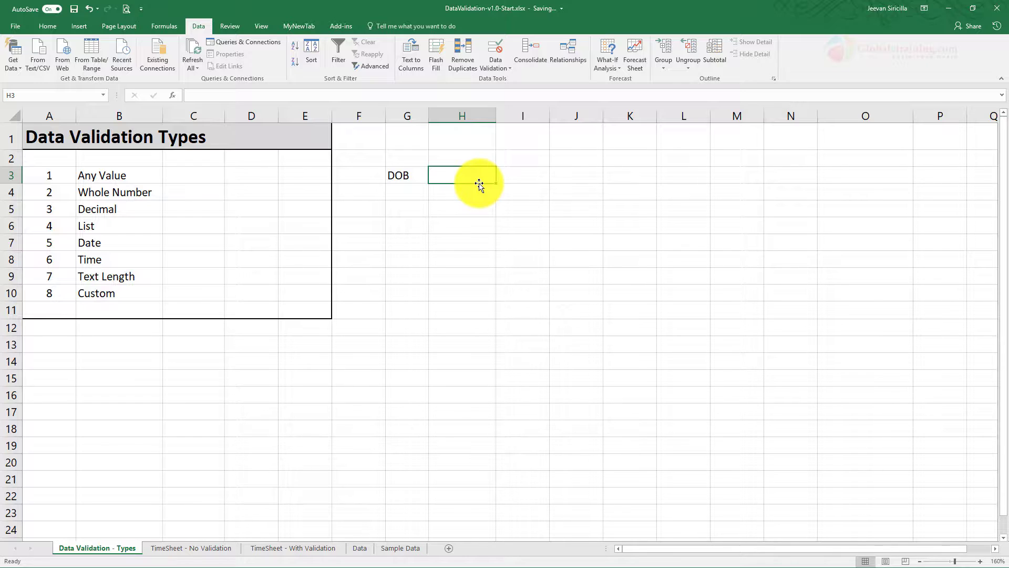
# - Start a data validation rule on cell H3 that allows only a Date with the between condition
pyautogui.click(498, 68)
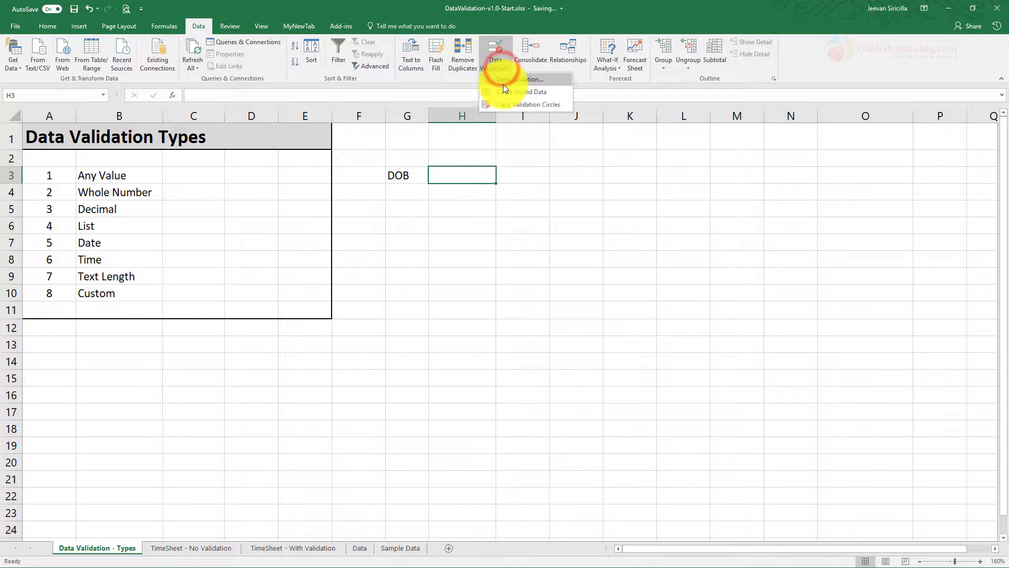
pyautogui.click(503, 83)
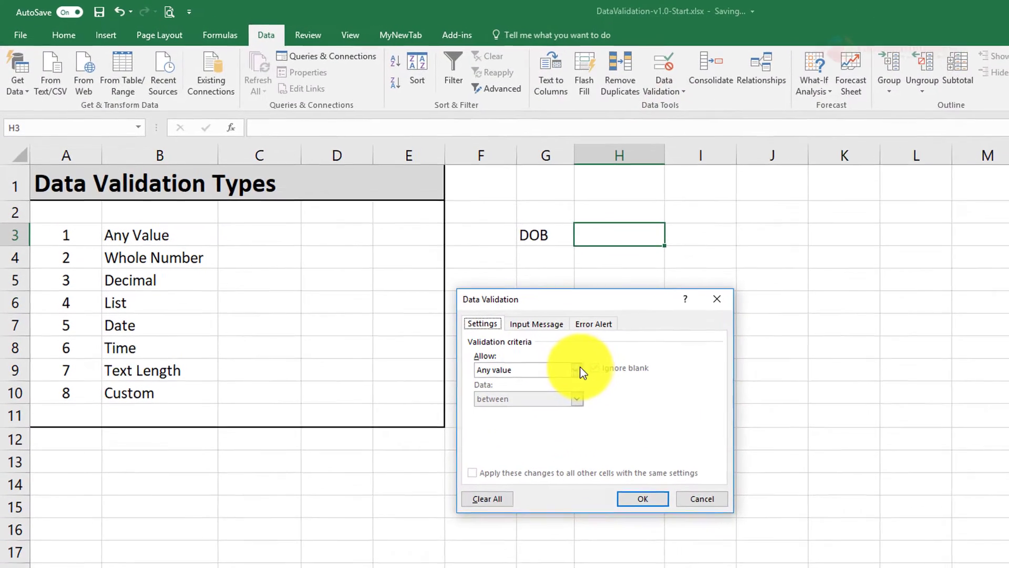
pyautogui.click(580, 368)
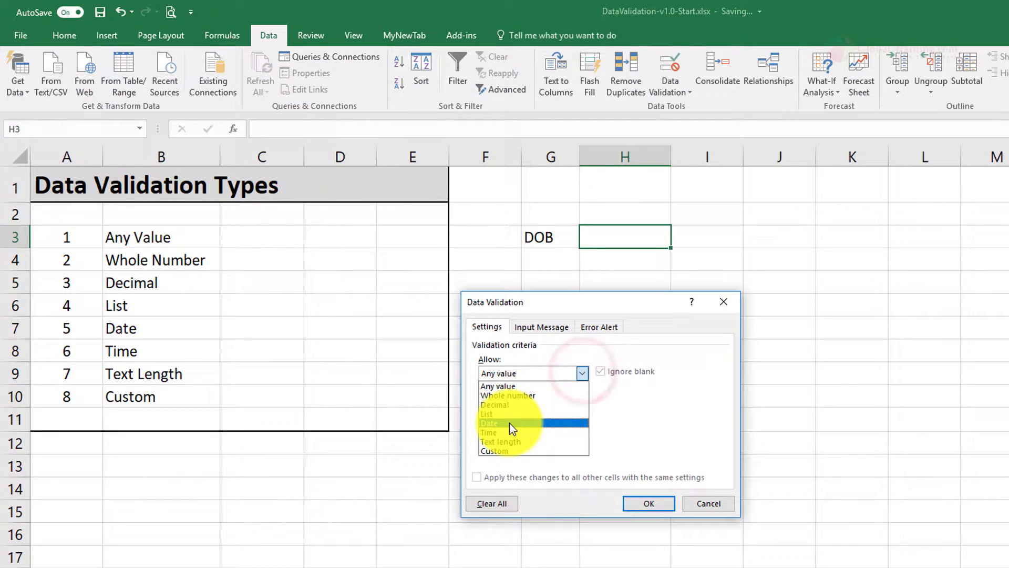
pyautogui.click(510, 422)
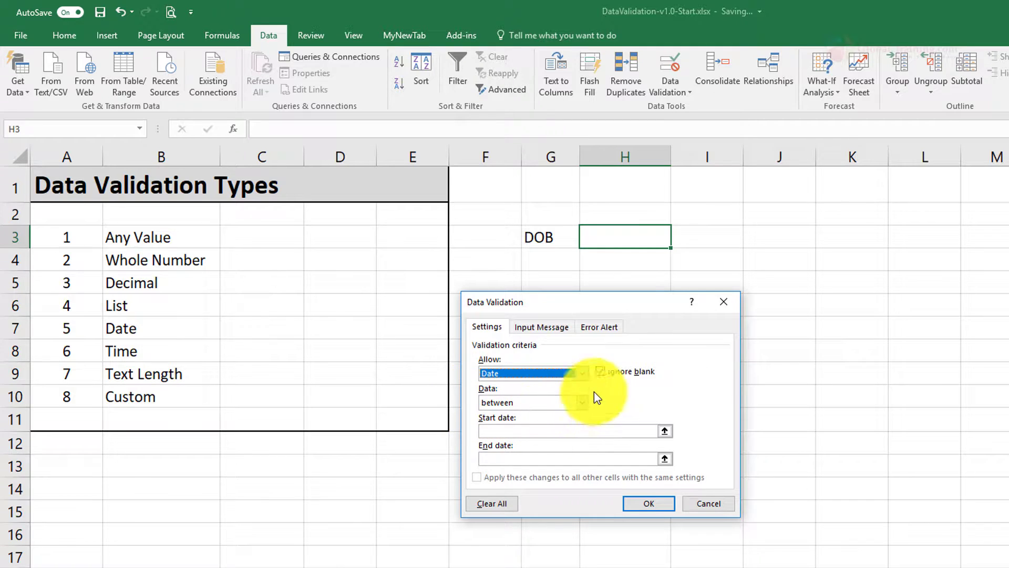
pyautogui.click(583, 402)
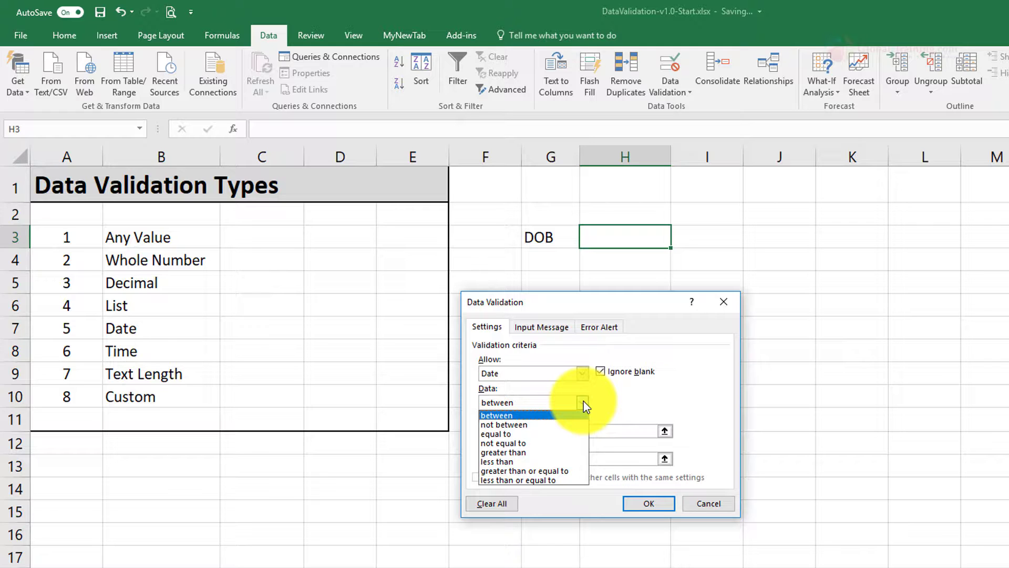
pyautogui.click(491, 415)
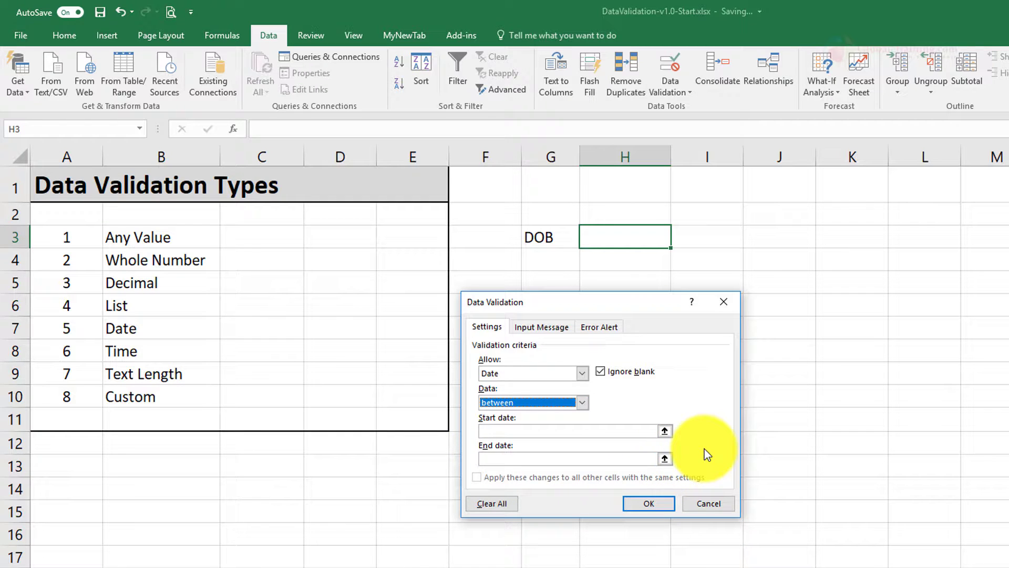
# - Set the rule's start date to 01/01/1999 and end date to 12/31/2009, and apply it to H3
pyautogui.click(493, 431)
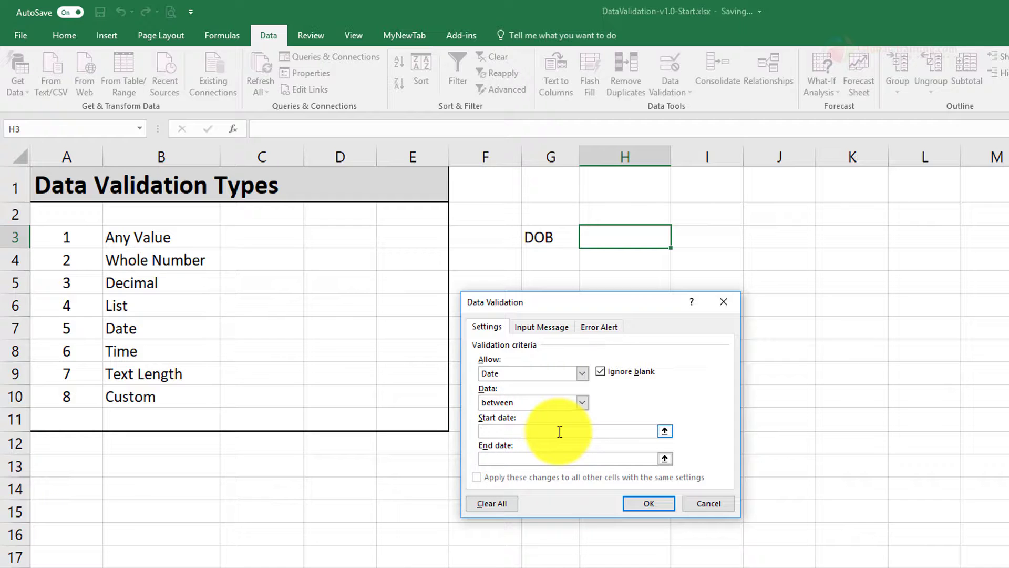
pyautogui.click(666, 431)
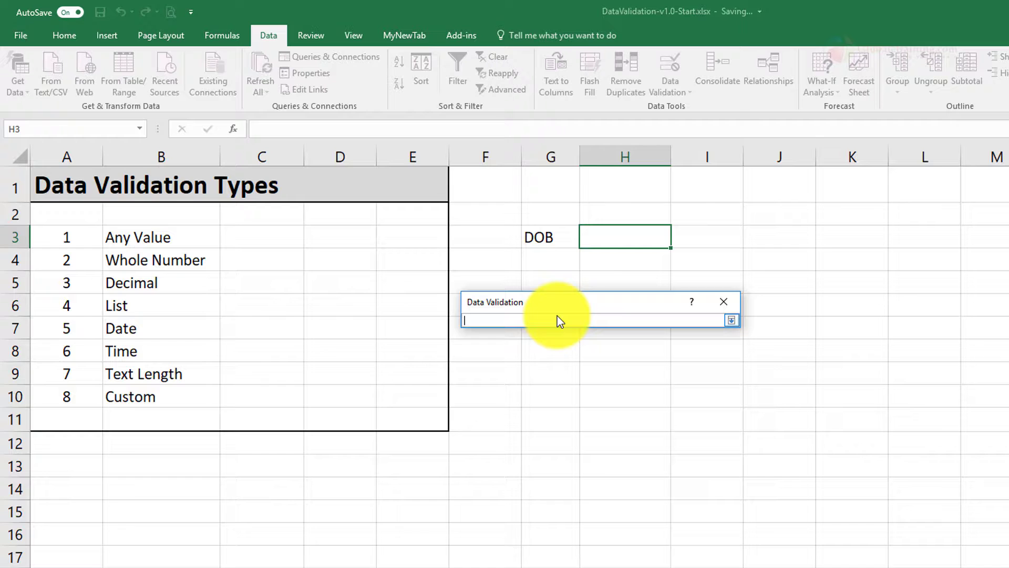
pyautogui.click(732, 320)
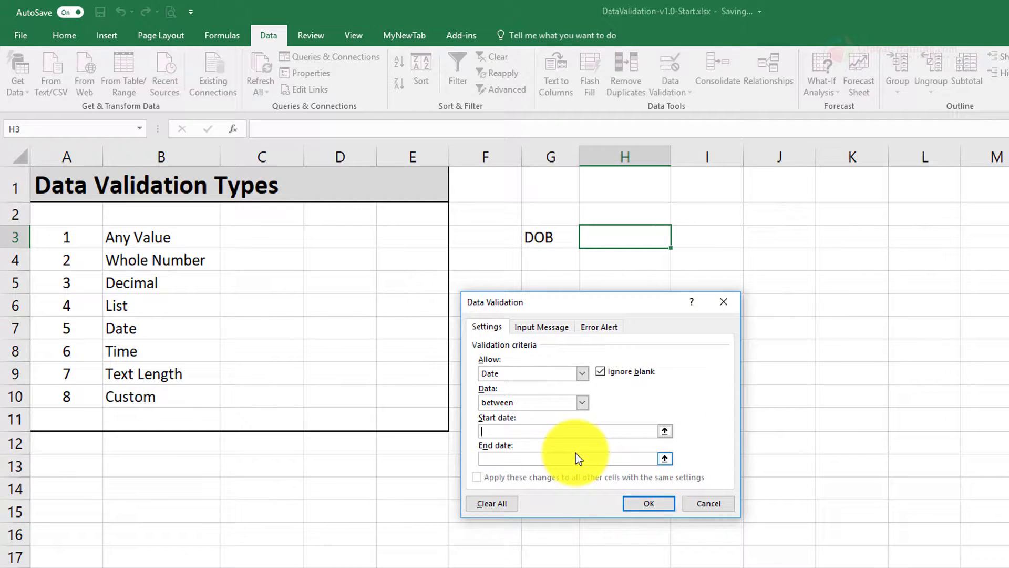
pyautogui.write('01/01/1999')
pyautogui.click(570, 459)
pyautogui.write('12/31/20')
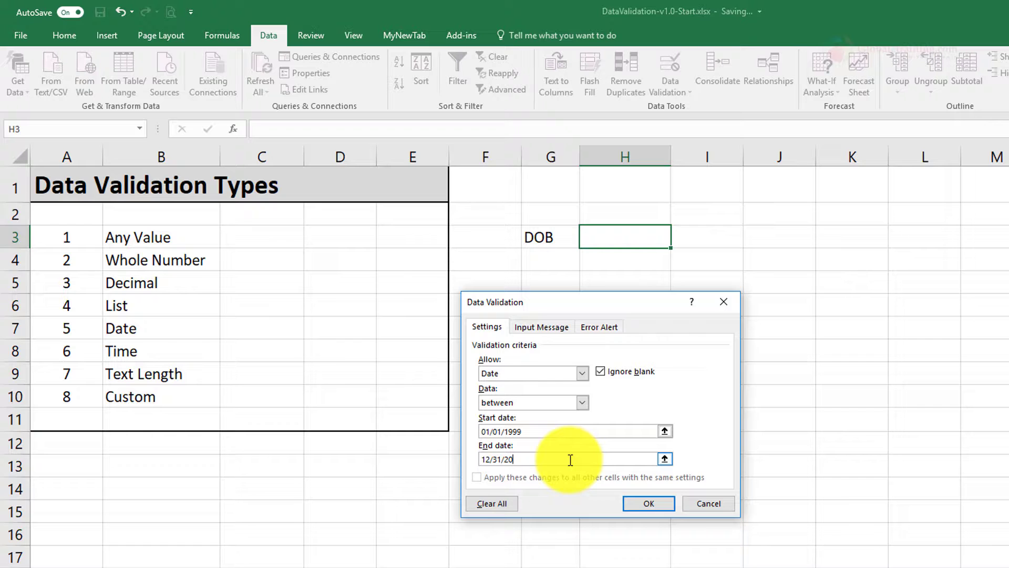
pyautogui.write('09')
pyautogui.click(655, 506)
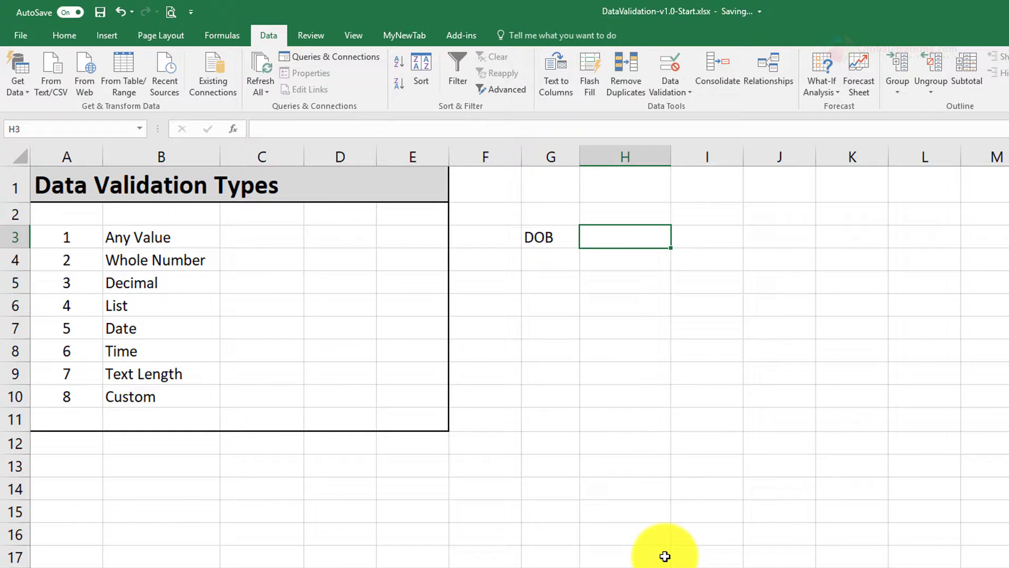
# - Test the validation in H3 by trying to enter the letter a, and discard the entry
pyautogui.click(684, 293)
pyautogui.click(636, 238)
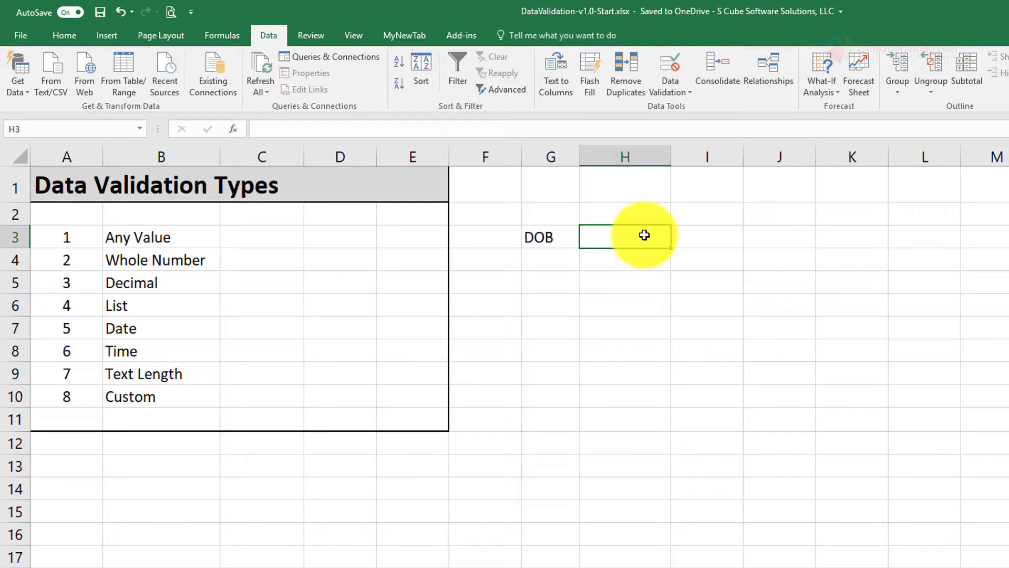
pyautogui.write('a')
pyautogui.click(650, 344)
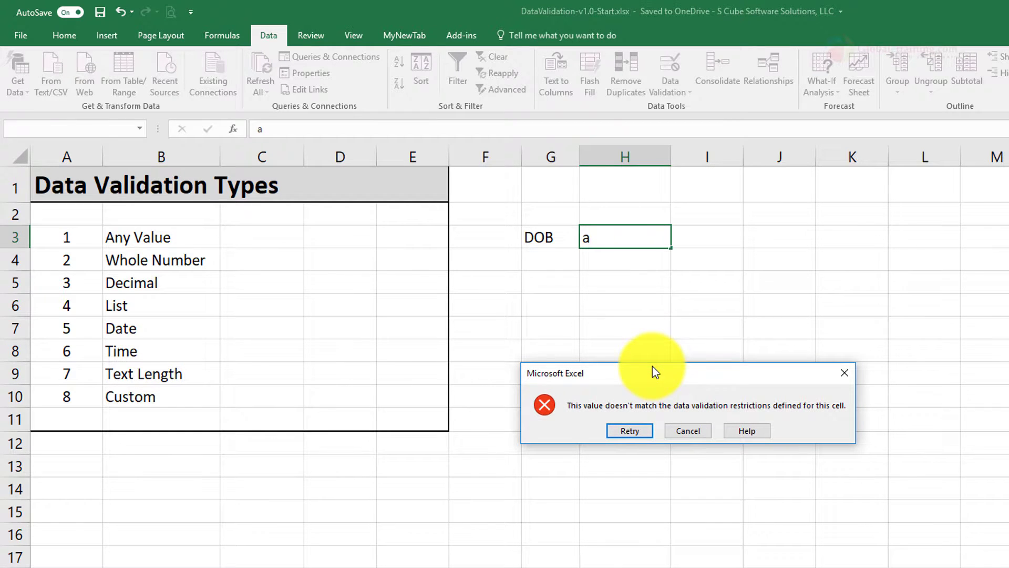
pyautogui.click(683, 435)
# - Try to enter a date of birth beyond the allowed end date in H3, and discard the entry
pyautogui.click(632, 238)
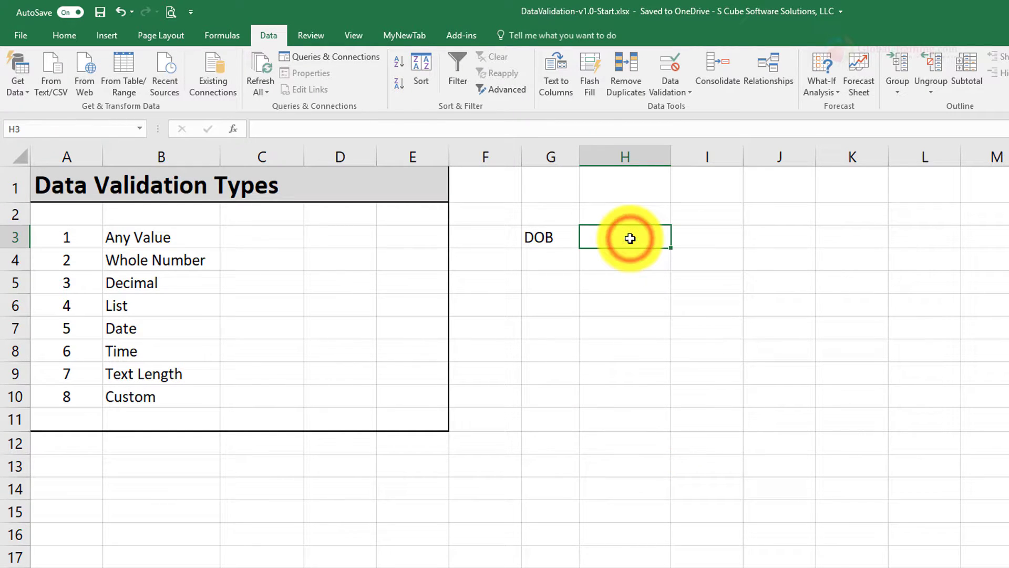
pyautogui.write('12/12/')
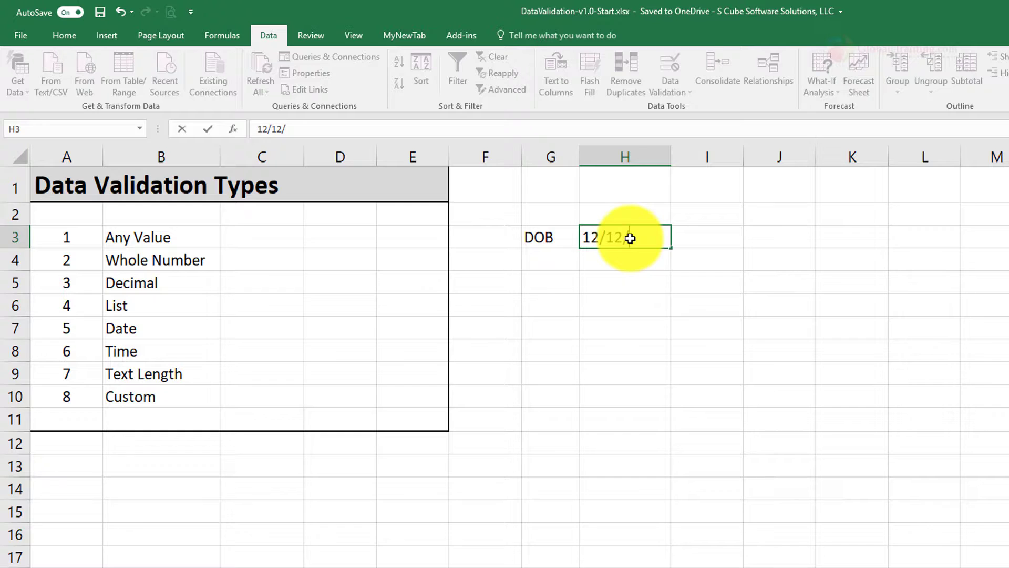
pyautogui.write('2017')
pyautogui.press('Return')
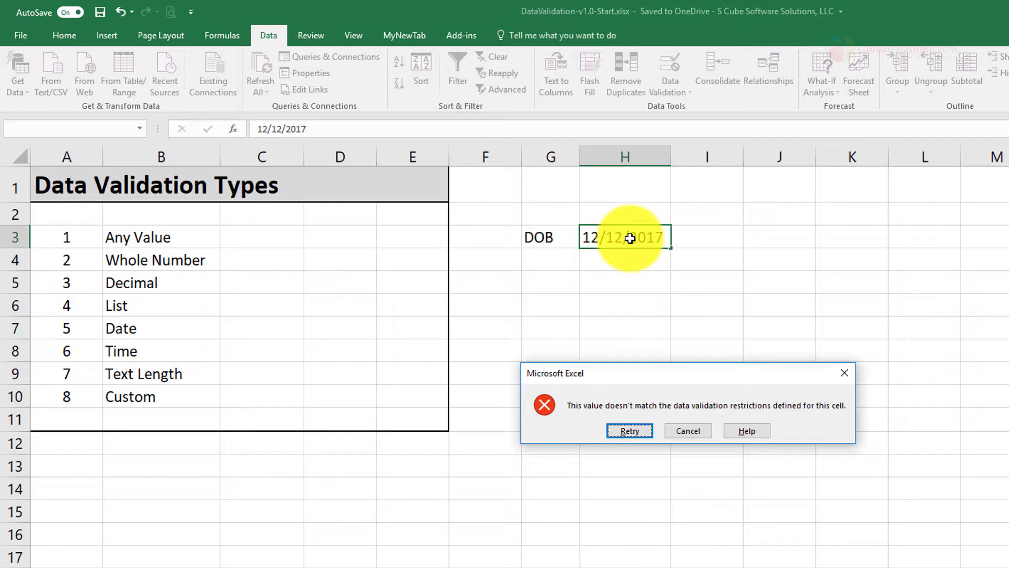
pyautogui.click(686, 430)
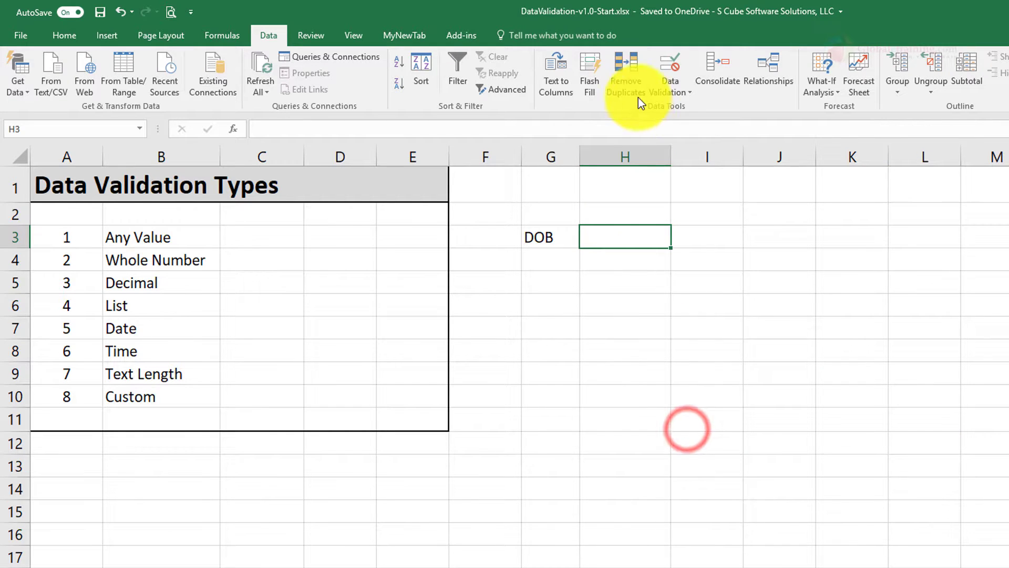
# - Reopen the data validation of H3 and give its input message the title Reminder
pyautogui.click(666, 93)
pyautogui.click(669, 104)
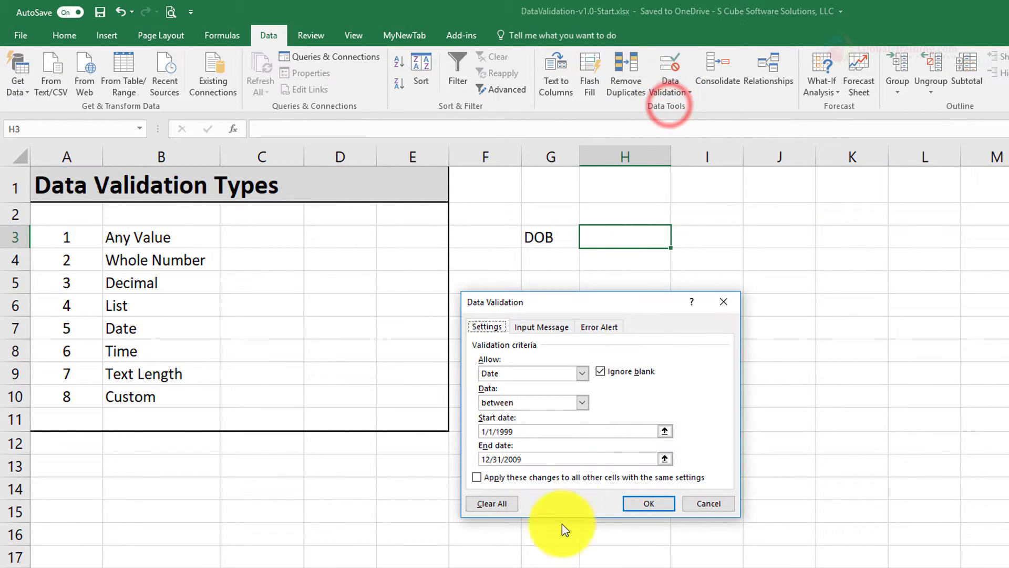
pyautogui.doubleClick(523, 431)
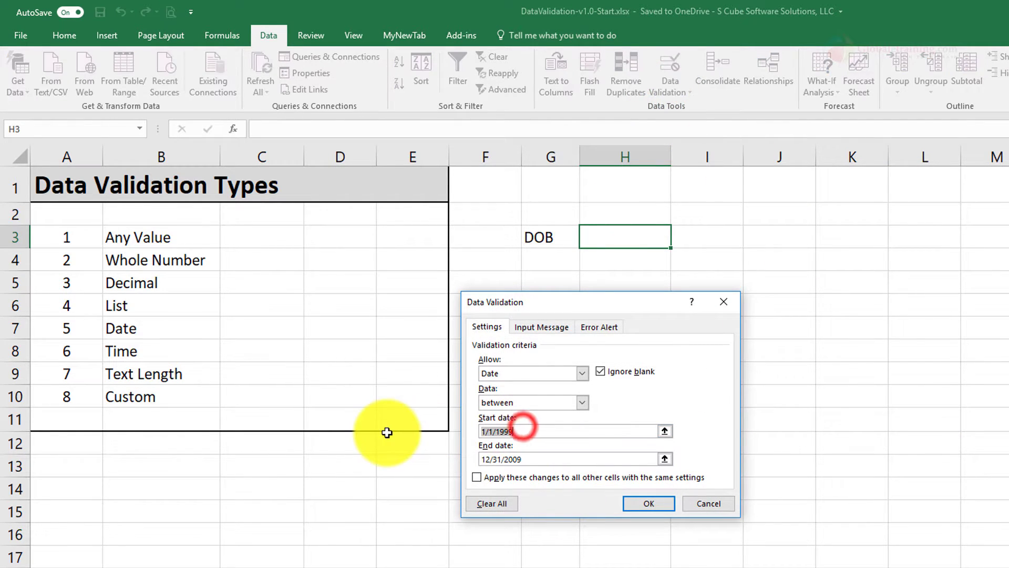
pyautogui.click(543, 328)
pyautogui.click(552, 443)
pyautogui.click(520, 390)
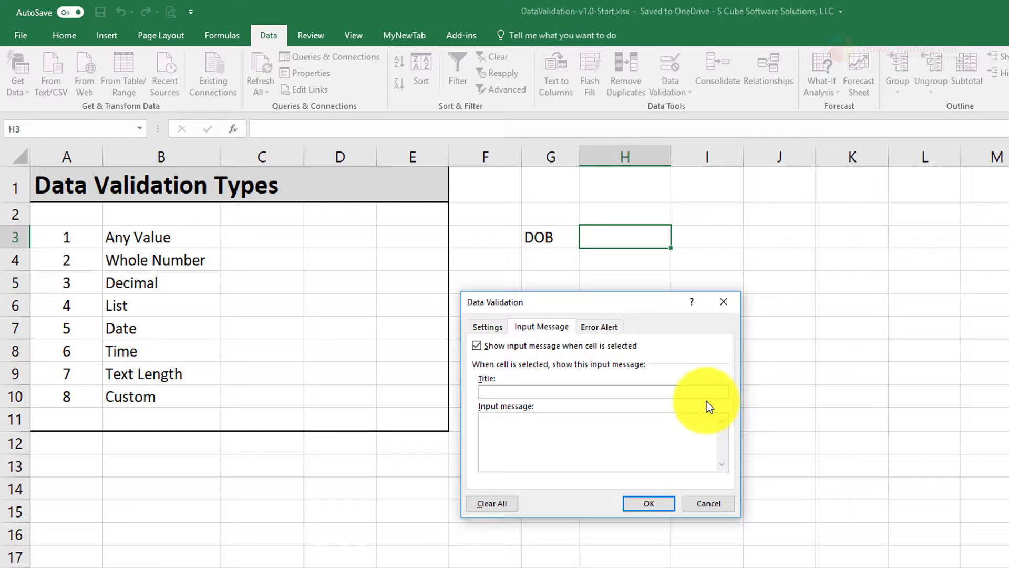
pyautogui.write('Reminder')
pyautogui.press('Tab')
# - Write the input message "Date Range: 1/1/1999 - 12/31/2009" for H3 and apply the validation settings
pyautogui.write('Date Range: 1/1/1999')
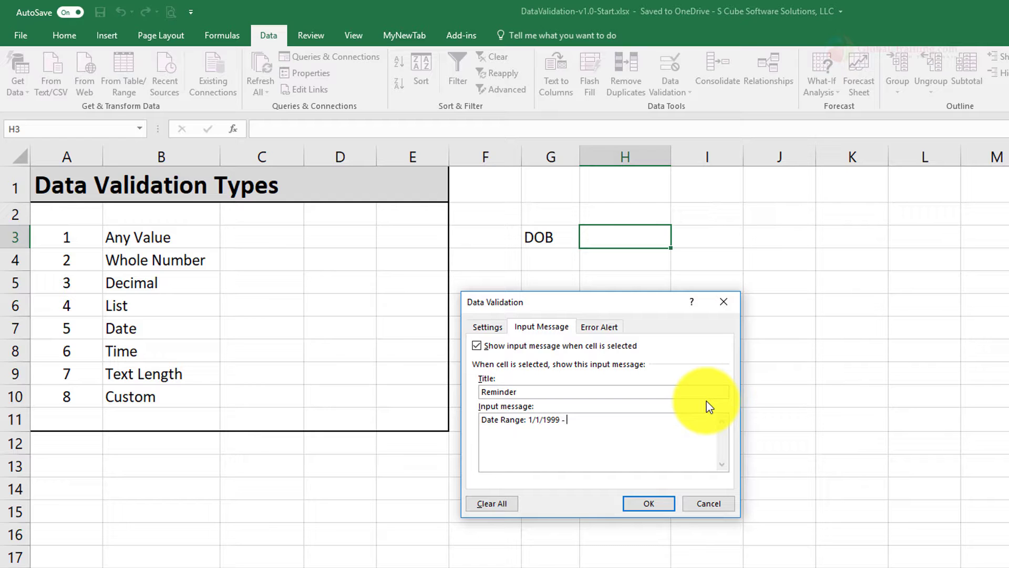
pyautogui.write(' -')
pyautogui.click(487, 326)
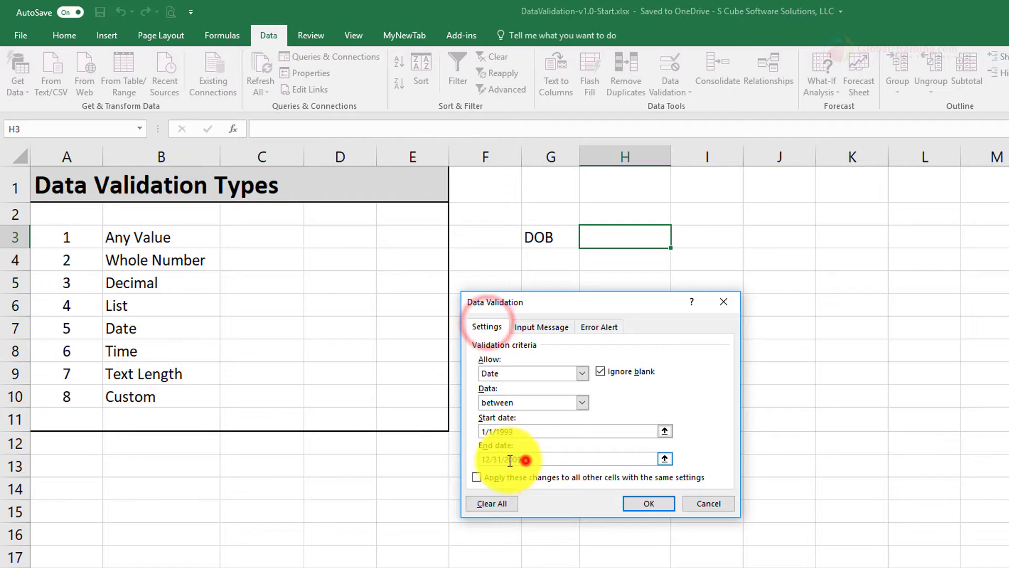
pyautogui.click(542, 326)
pyautogui.click(598, 426)
pyautogui.write('12/31/2009')
pyautogui.click(643, 503)
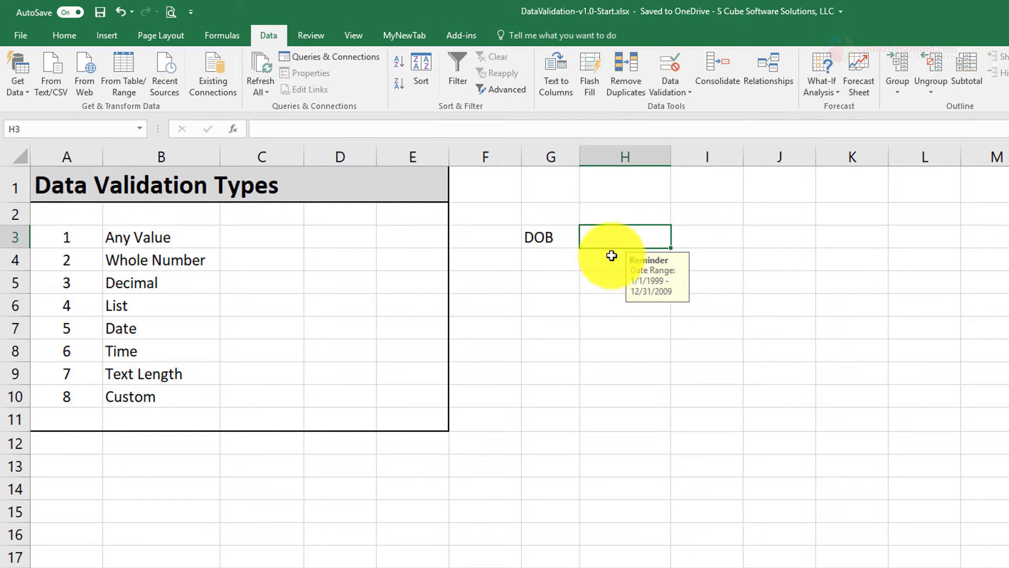
# - Enter a date of birth within the allowed 1999 to 2009 range in H3
pyautogui.write('12')
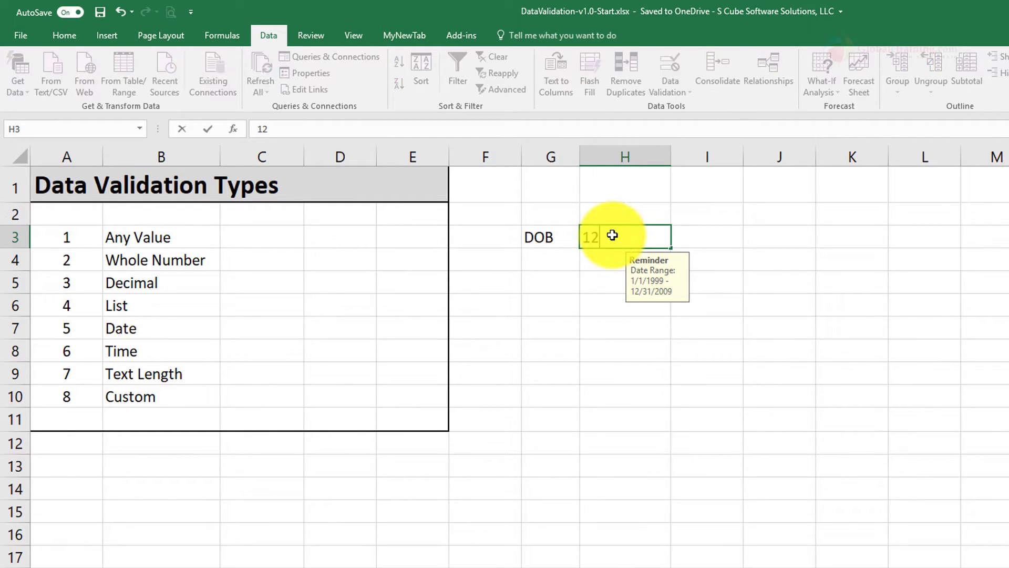
pyautogui.write('/')
pyautogui.write('12/20')
pyautogui.write('18')
pyautogui.press('BackSpace')
pyautogui.press('BackSpace')
pyautogui.write('08')
pyautogui.press('Return')
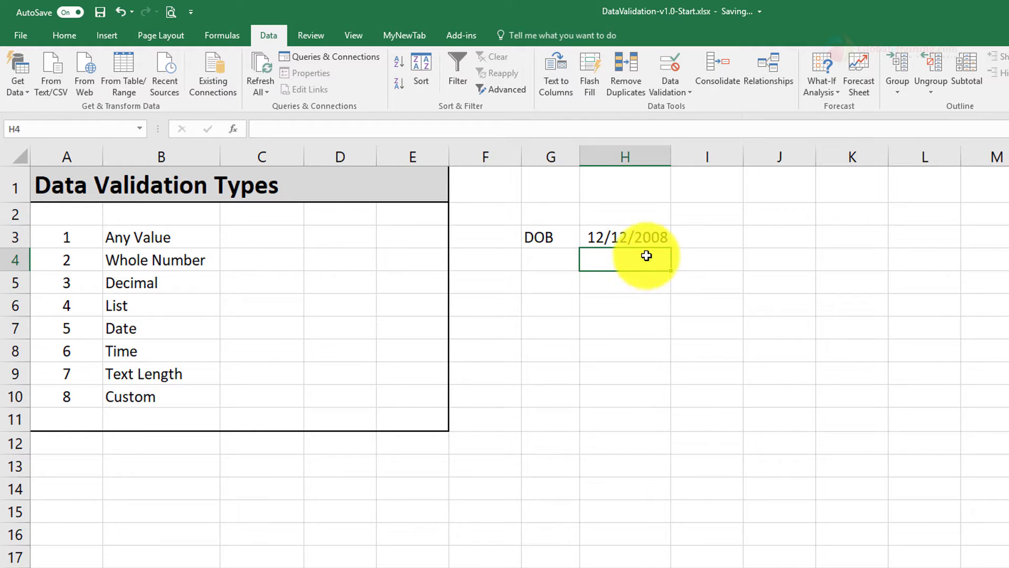
# - Try the not equal to and less than conditions in H3's date validation rule, and cancel the changes
pyautogui.click(650, 238)
pyautogui.click(665, 93)
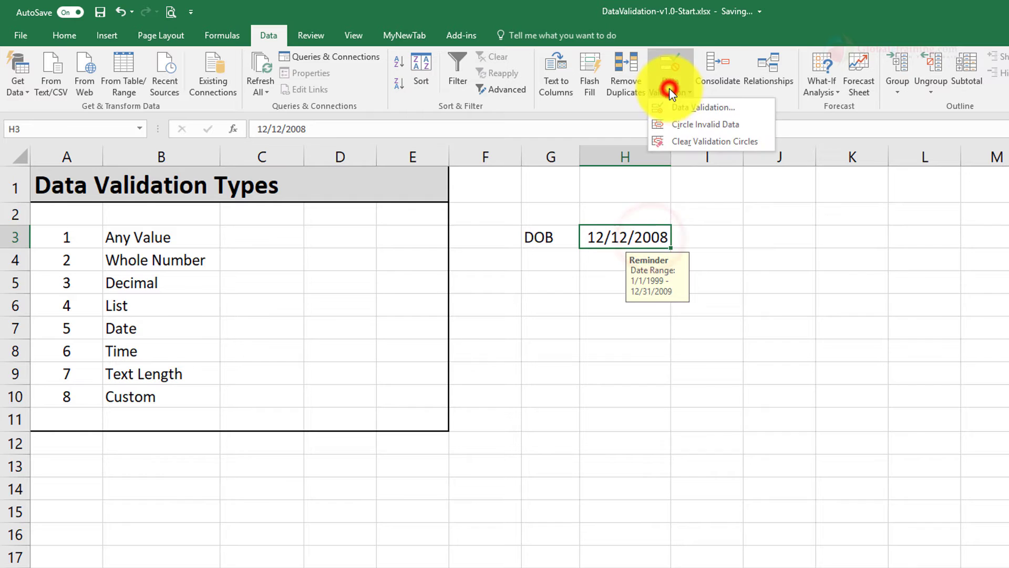
pyautogui.click(670, 103)
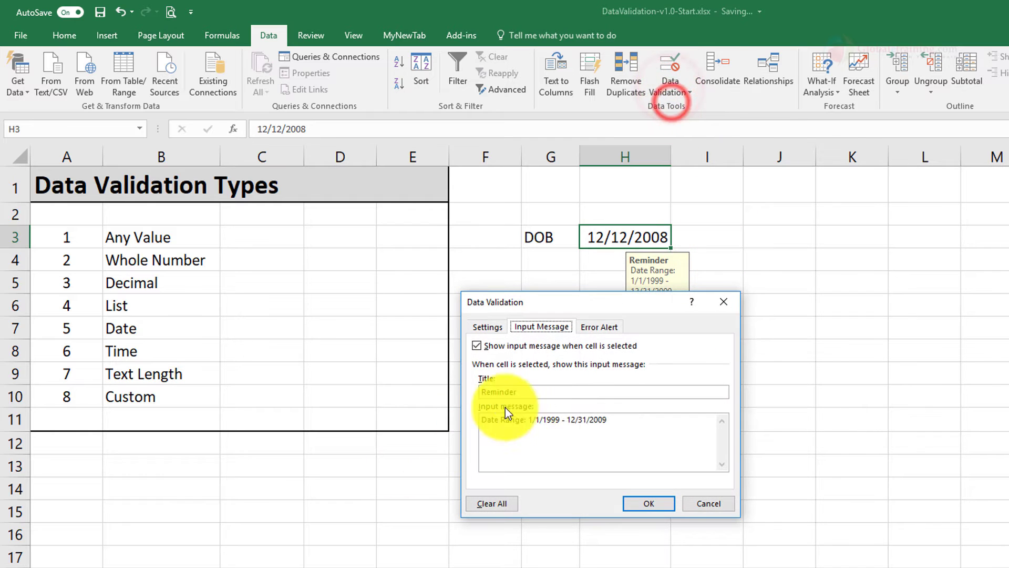
pyautogui.click(486, 327)
pyautogui.click(583, 403)
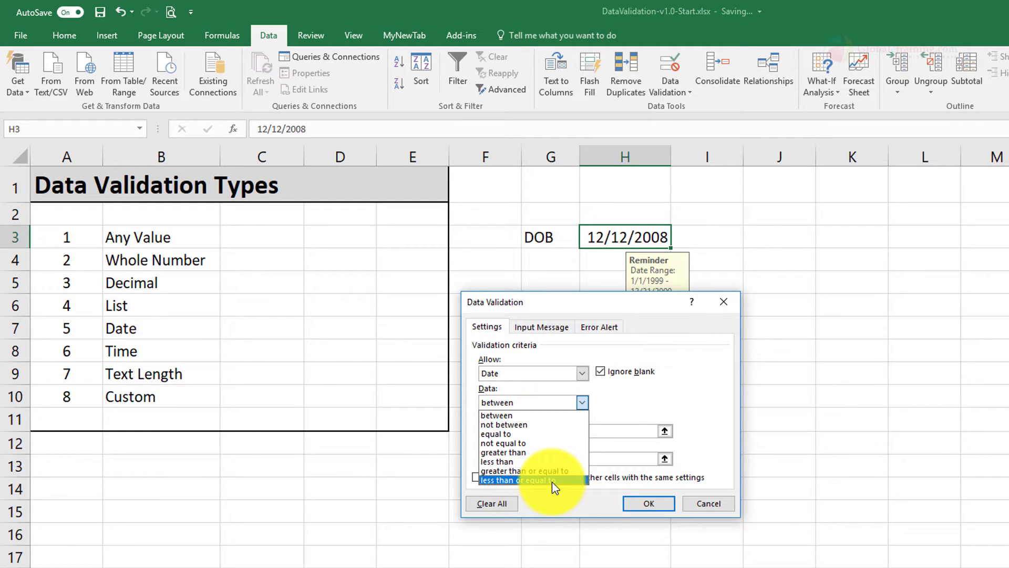
pyautogui.click(539, 445)
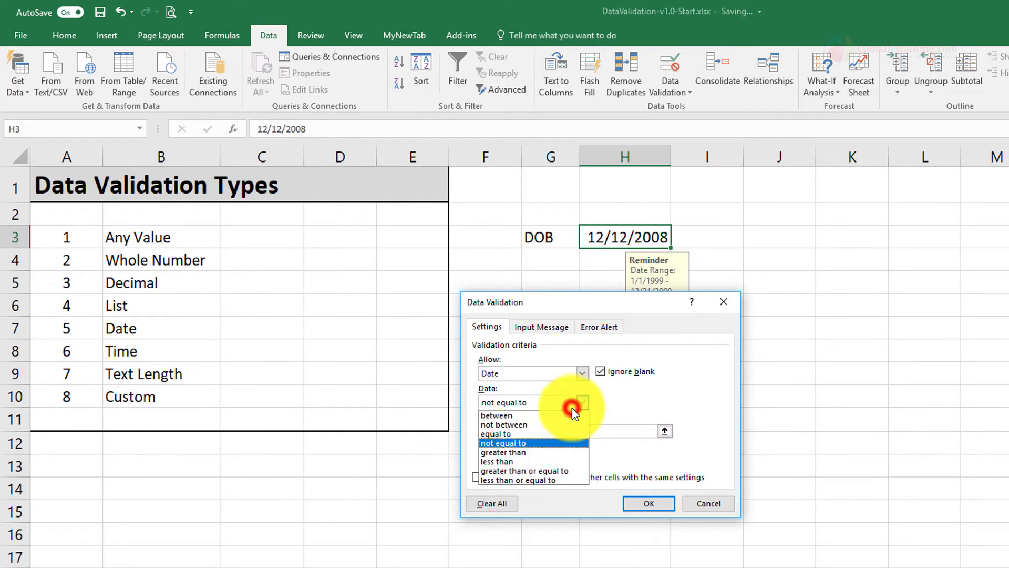
pyautogui.click(514, 462)
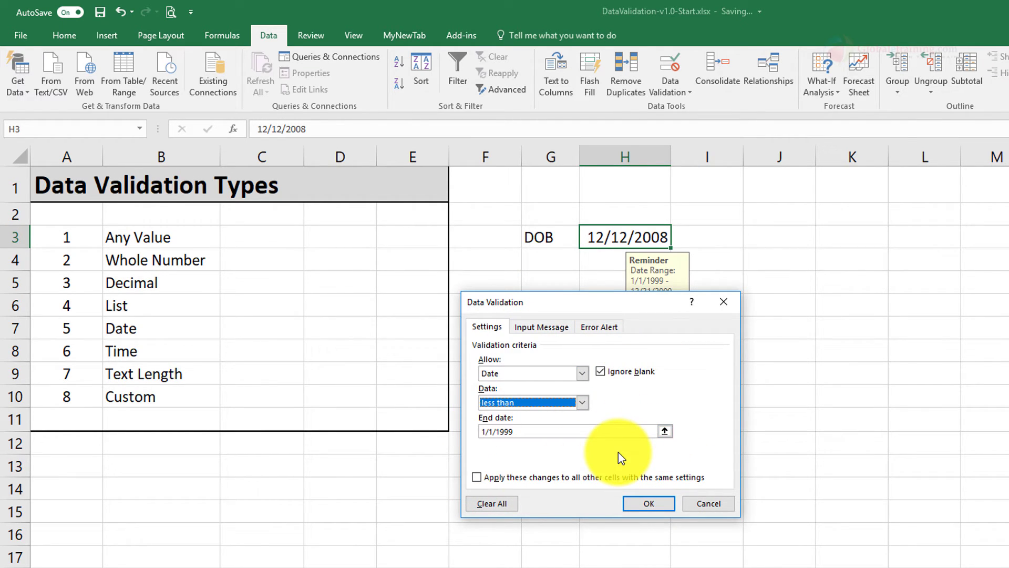
pyautogui.click(710, 505)
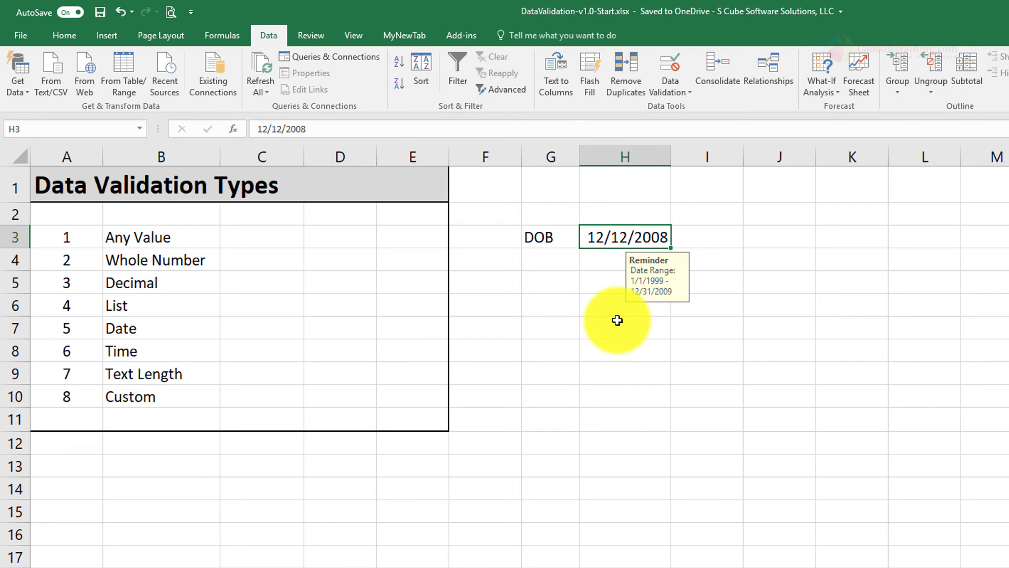
# - Look over the TimeSheet - No Validation and TimeSheet - With Validation sheets, and return to the Data Validation - Types sheet
pyautogui.click(229, 548)
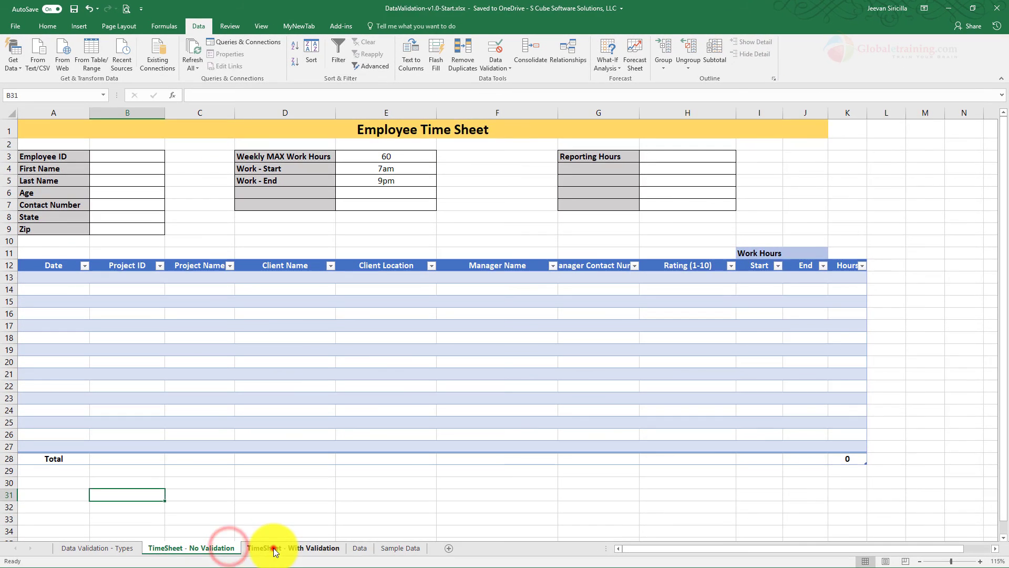
pyautogui.click(272, 548)
pyautogui.click(198, 548)
pyautogui.click(95, 549)
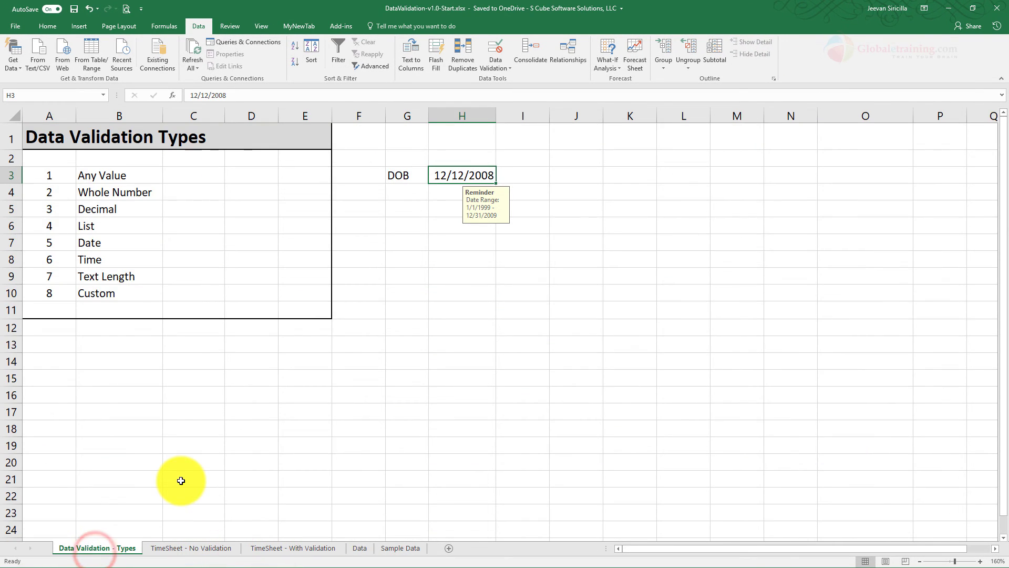